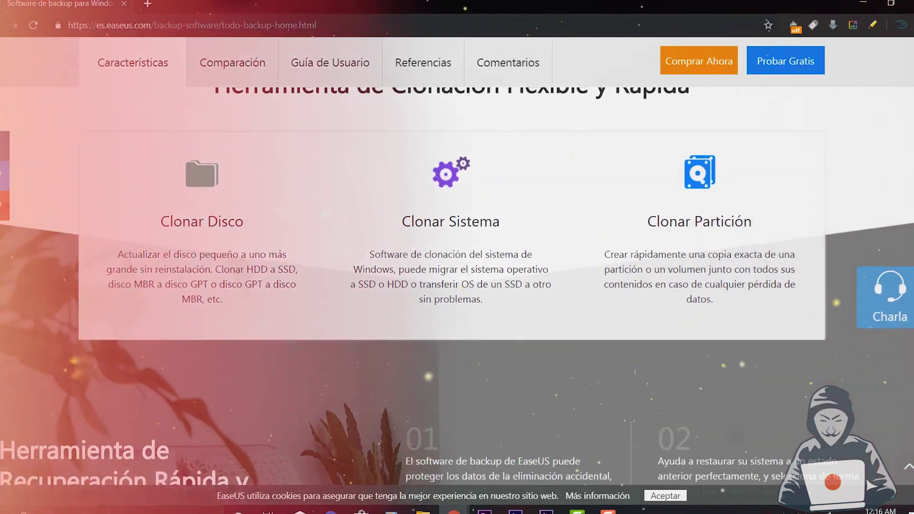
Step: Examine the EaseUS Todo Backup Home product page, including its cloning features, edition comparison, user guide, technical specifications and reviews
{"action": "scroll", "coordinate": [457, 257], "scroll_direction": "down", "scroll_amount": 4}
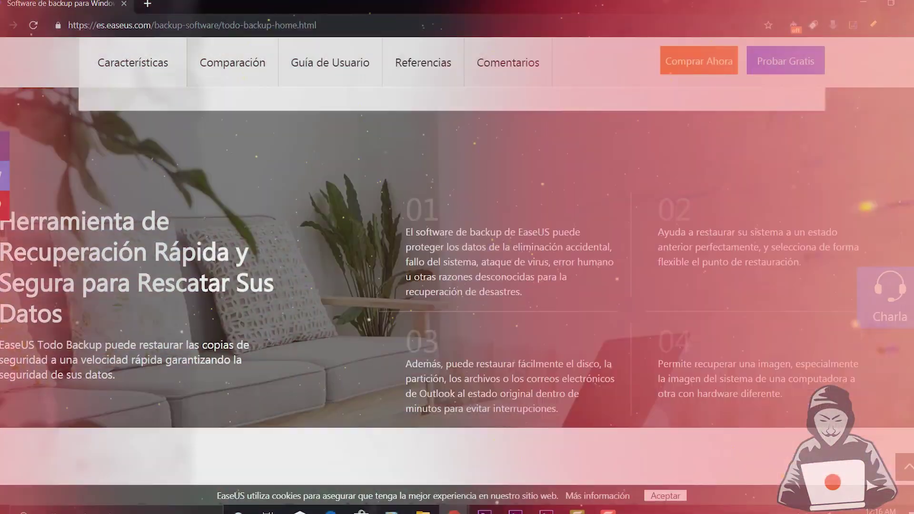
{"action": "scroll", "coordinate": [457, 257], "scroll_direction": "down", "scroll_amount": 3}
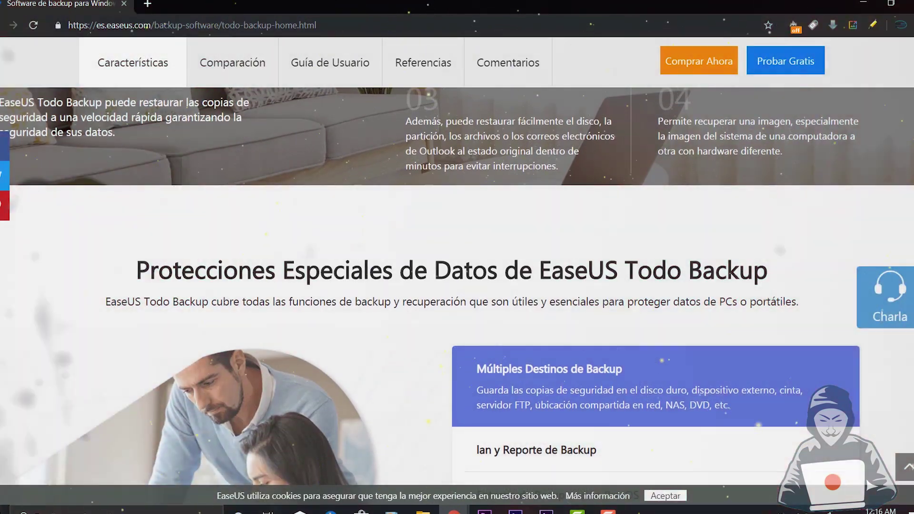
{"action": "scroll", "coordinate": [456, 257], "scroll_direction": "down", "scroll_amount": 5}
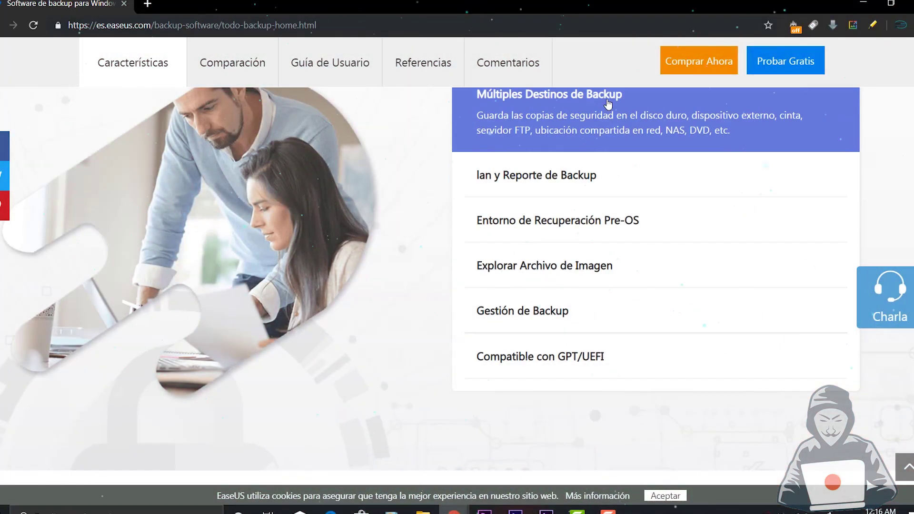
{"action": "scroll", "coordinate": [607, 214], "scroll_direction": "down", "scroll_amount": 8}
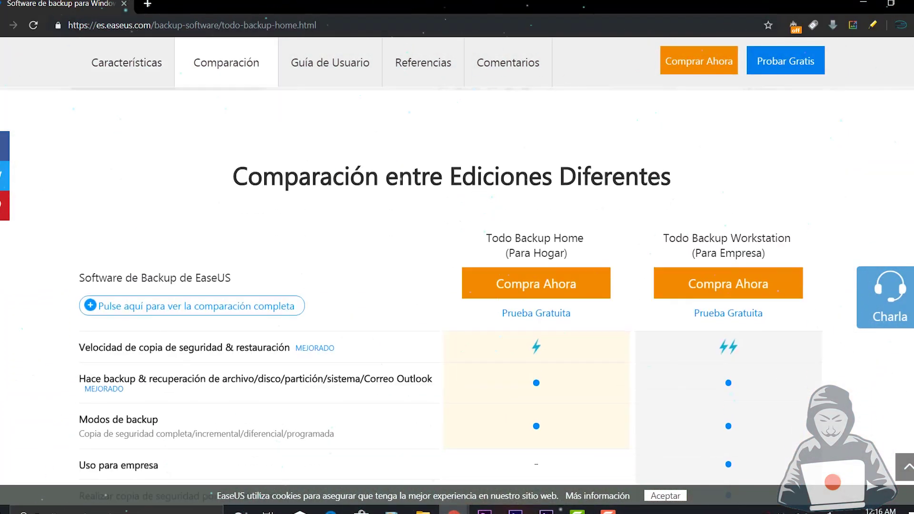
{"action": "scroll", "coordinate": [457, 286], "scroll_direction": "down", "scroll_amount": 15}
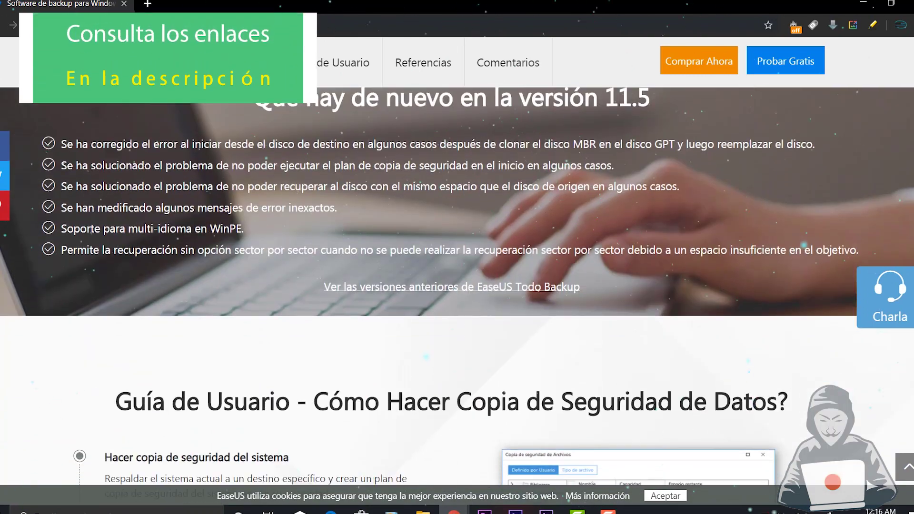
{"action": "scroll", "coordinate": [457, 286], "scroll_direction": "down", "scroll_amount": 10}
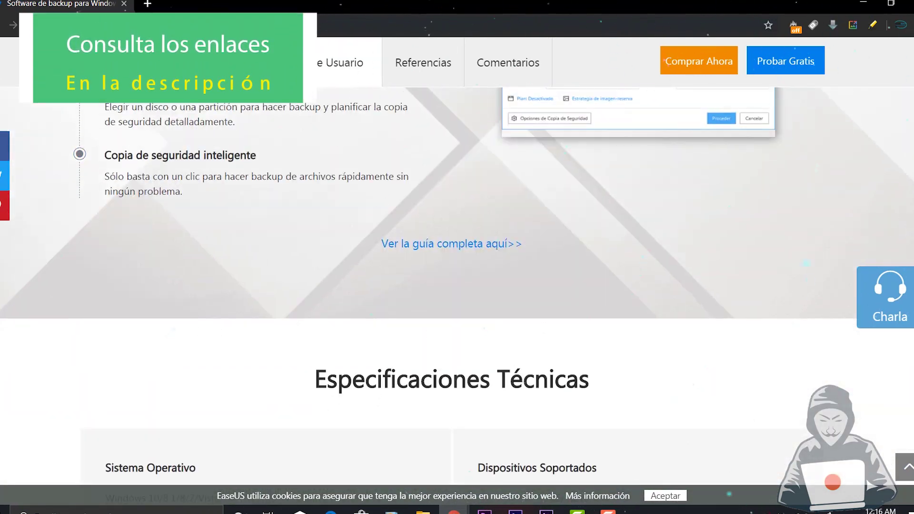
{"action": "scroll", "coordinate": [457, 286], "scroll_direction": "down", "scroll_amount": 10}
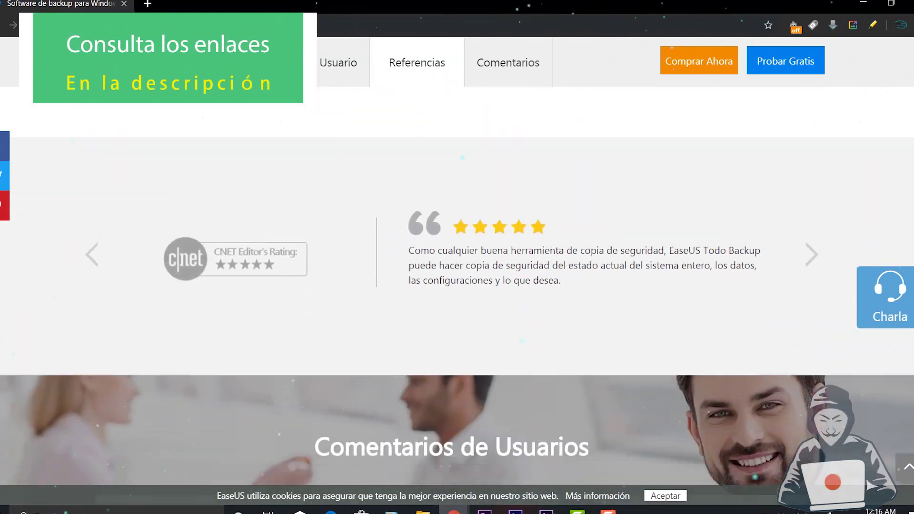
{"action": "scroll", "coordinate": [457, 286], "scroll_direction": "down", "scroll_amount": 10}
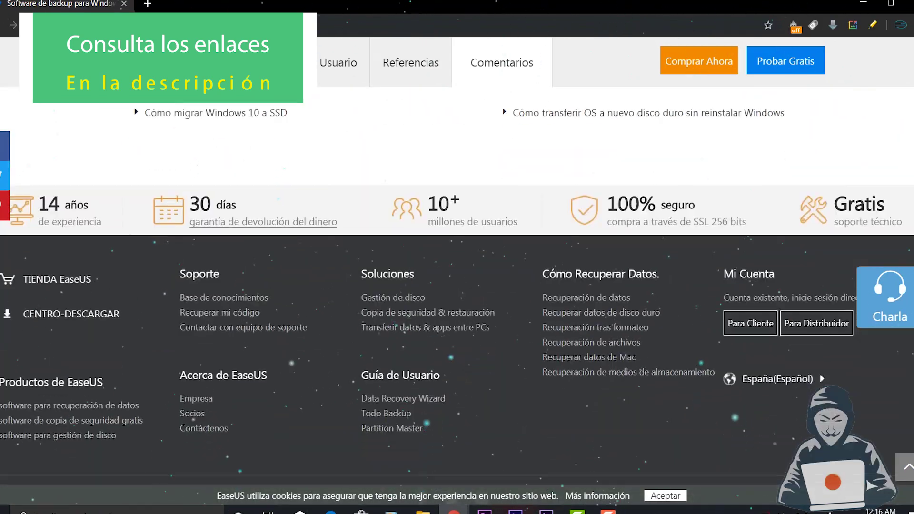
{"action": "scroll", "coordinate": [819, 301], "scroll_direction": "up", "scroll_amount": 15}
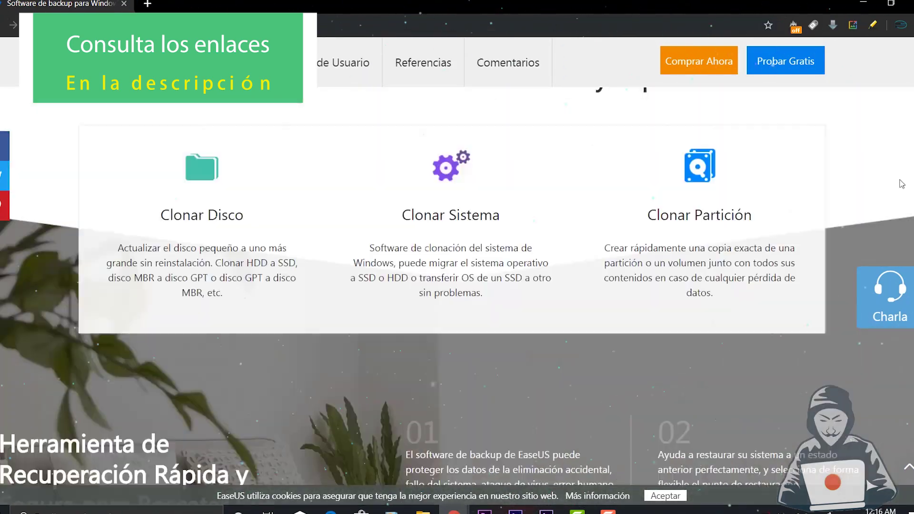
{"action": "scroll", "coordinate": [901, 184], "scroll_direction": "up", "scroll_amount": 10}
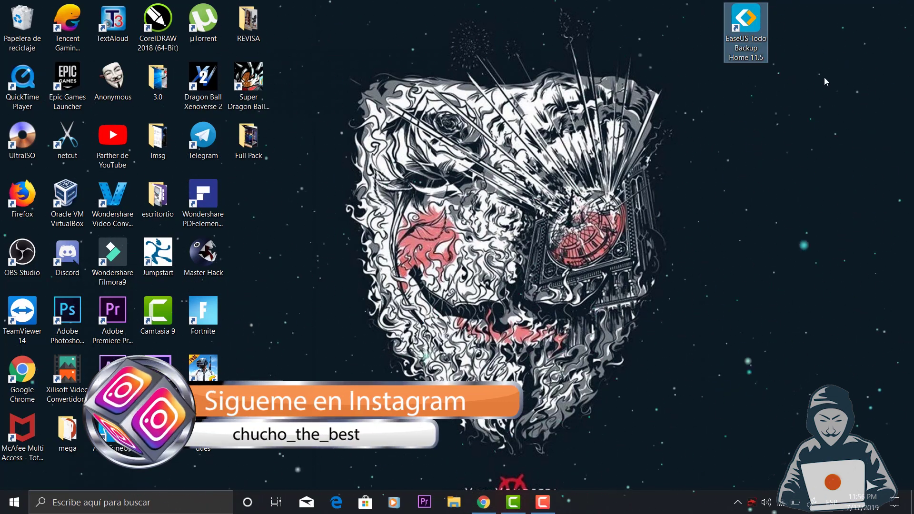
Step: Launch EaseUS Todo Backup Home 11.5 and review its system backup settings without starting a backup
{"action": "double_click", "coordinate": [746, 28]}
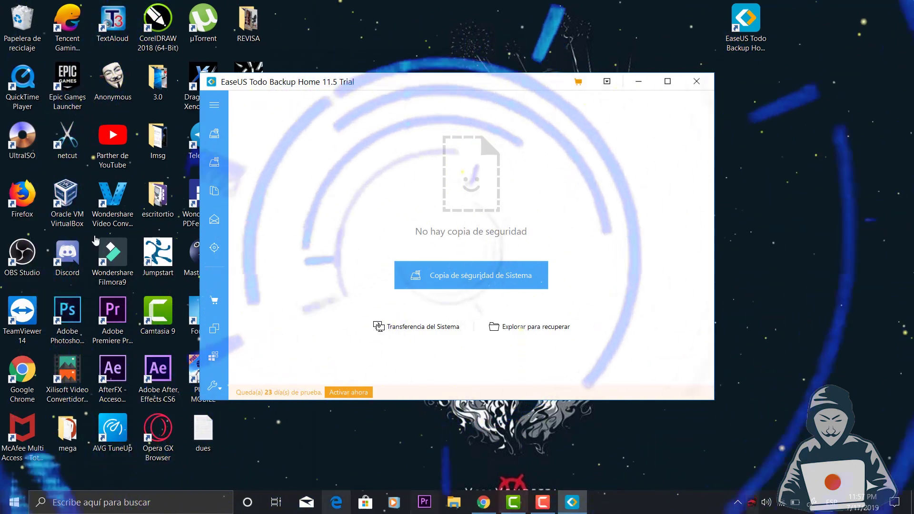
{"action": "left_click", "coordinate": [475, 281]}
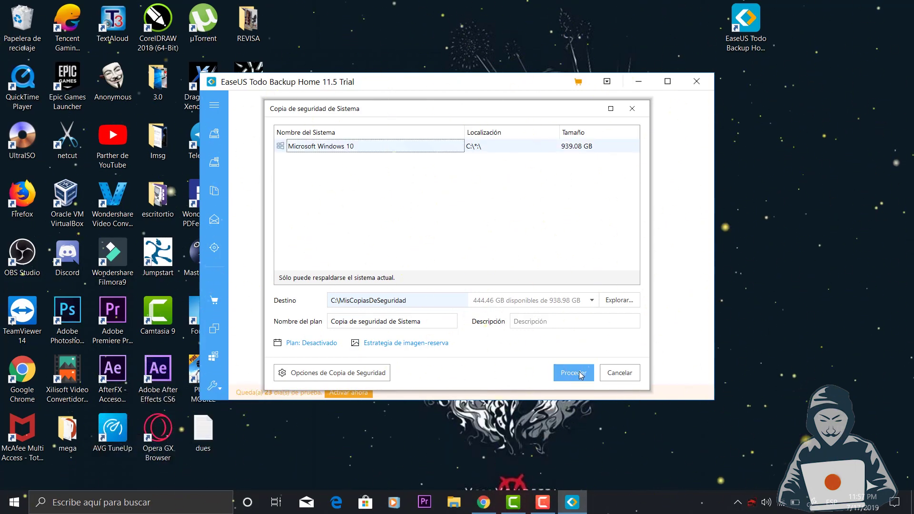
{"action": "left_click", "coordinate": [620, 374]}
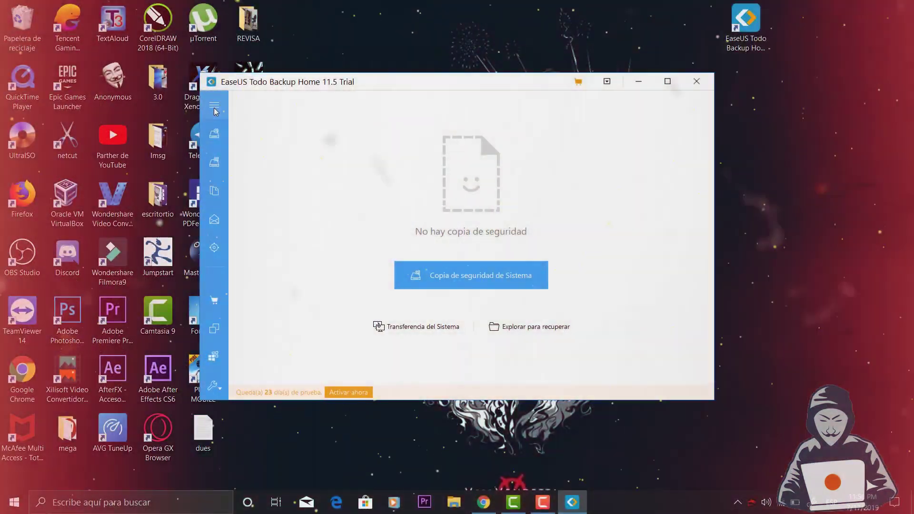
Step: Set up a disk/partition backup with only the 16 MB (Other) partition of Disco duro 0 selected
{"action": "left_click", "coordinate": [214, 108]}
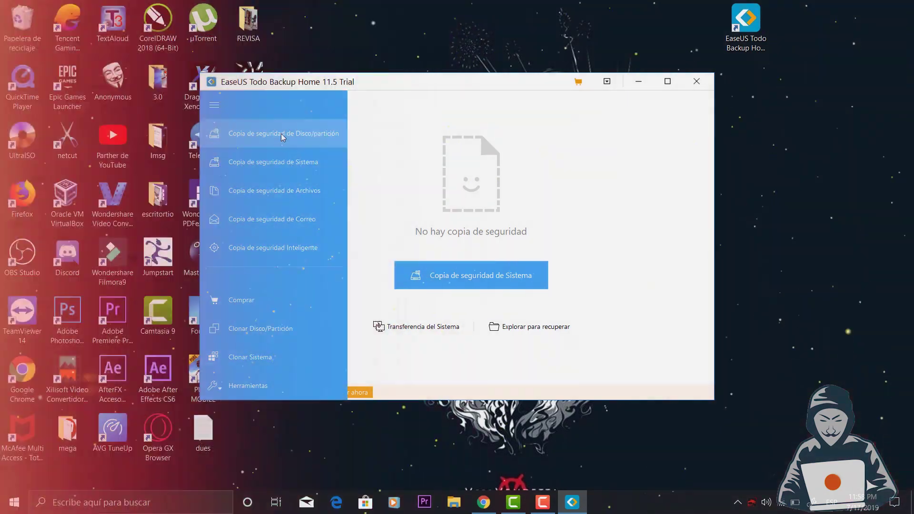
{"action": "left_click", "coordinate": [281, 133]}
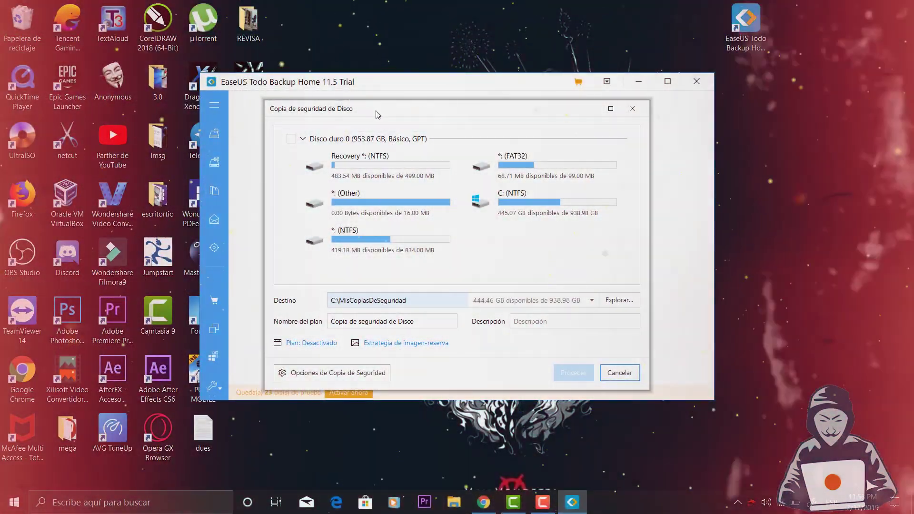
{"action": "left_click_drag", "start_coordinate": [377, 114], "coordinate": [381, 104]}
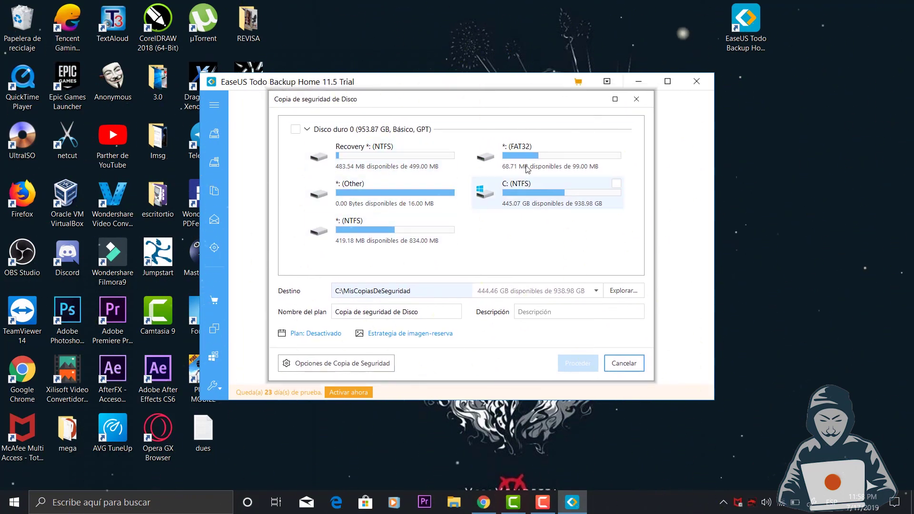
{"action": "left_click", "coordinate": [514, 157]}
{"action": "left_click", "coordinate": [421, 196]}
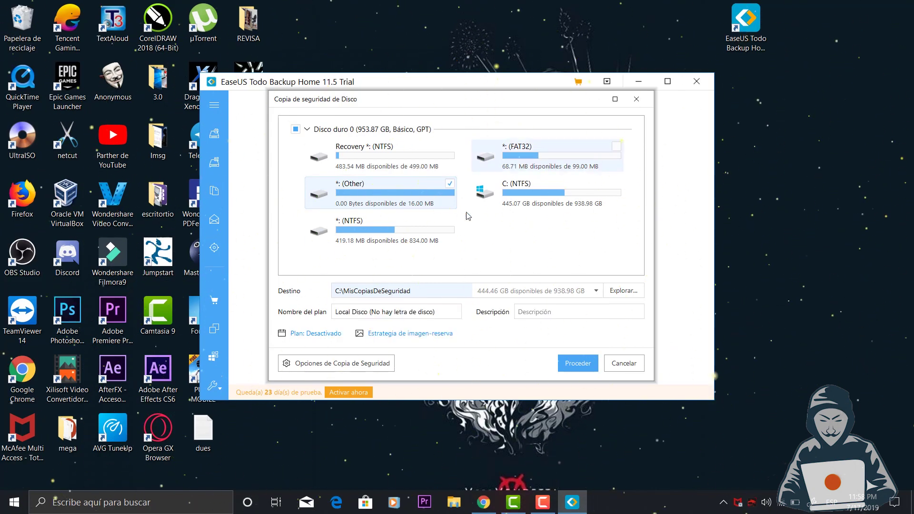
Step: Enter "fsaafdsad" as the backup description, start the disk backup and dismiss the rating request
{"action": "type", "text": "fsaafdsad"}
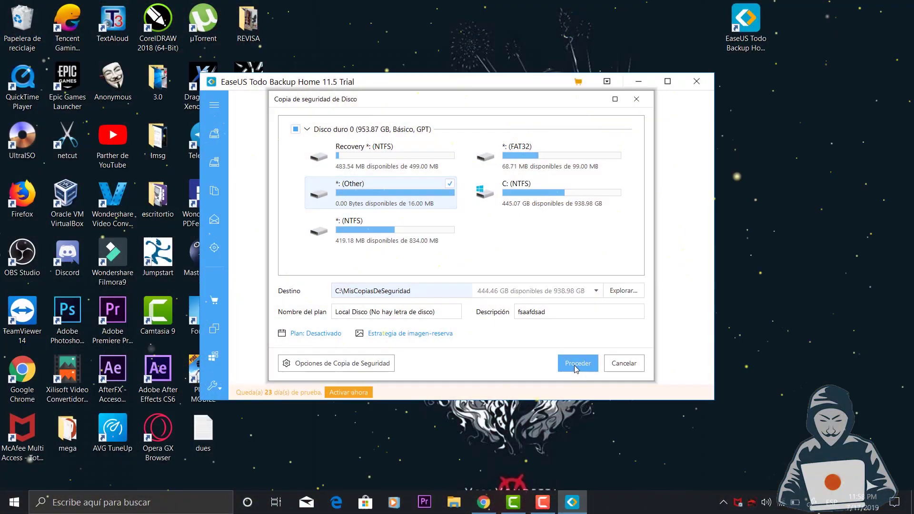
{"action": "left_click", "coordinate": [574, 366]}
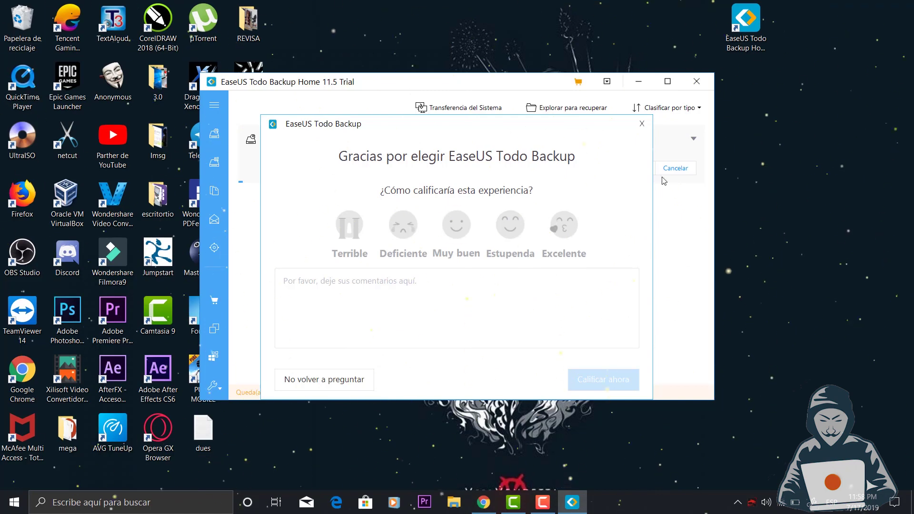
{"action": "left_click", "coordinate": [642, 124]}
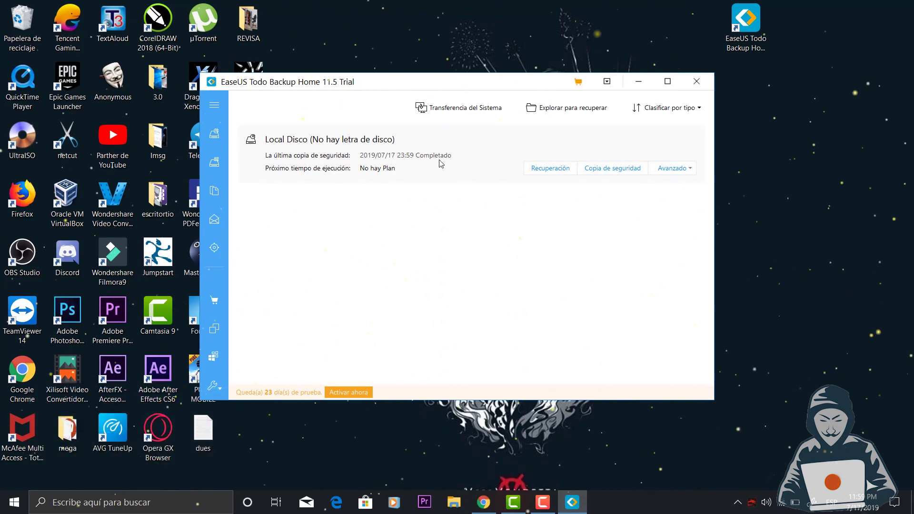
Step: View the system backup setup for Microsoft Windows 10 and close it without starting
{"action": "left_click", "coordinate": [219, 106]}
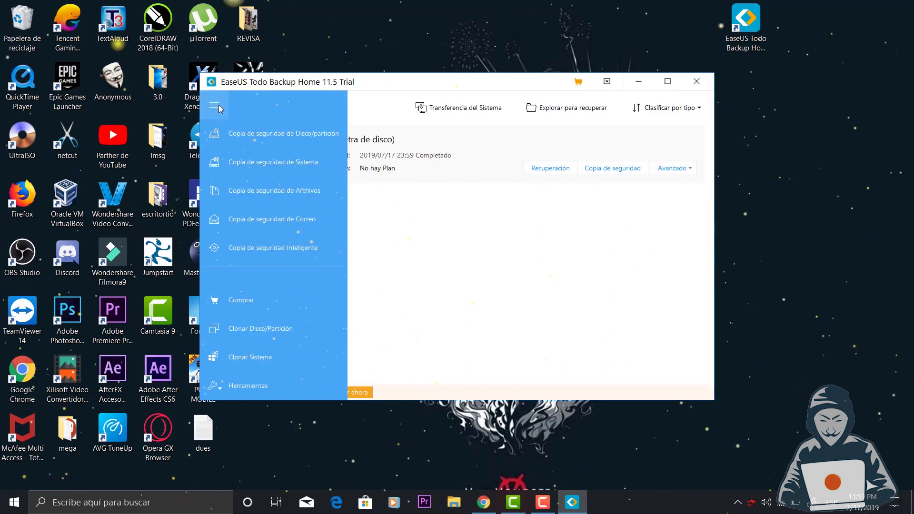
{"action": "left_click", "coordinate": [278, 166]}
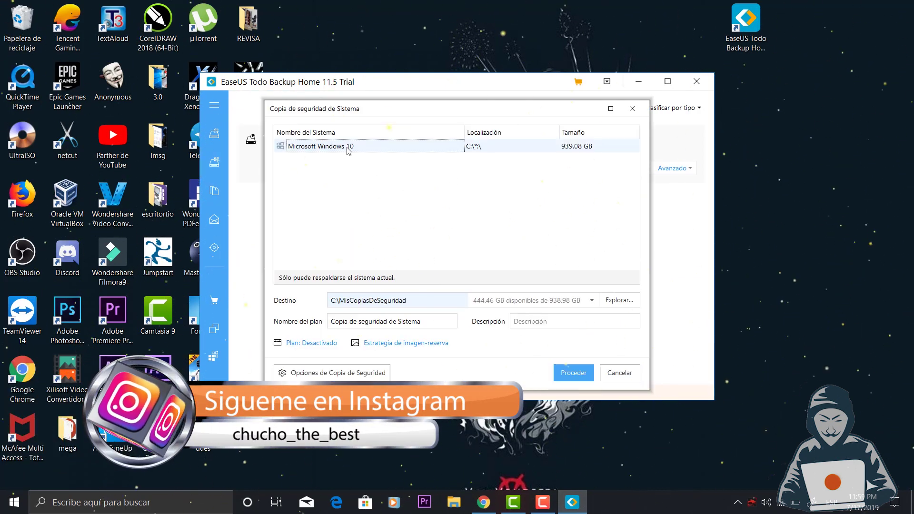
{"action": "key", "text": "Escape"}
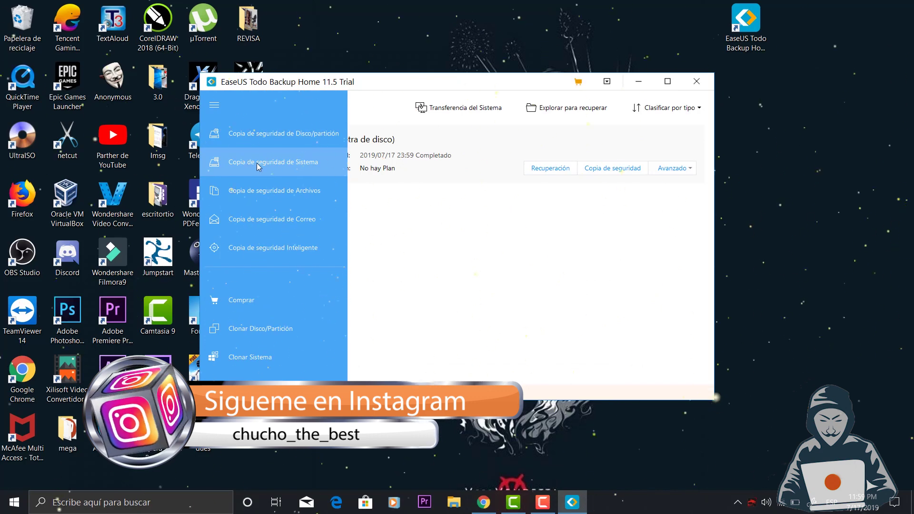
Step: Browse the file backup sources Mis documentos, Equipo, Favoritos and Biblioteca, and close the setup without starting a backup
{"action": "left_click", "coordinate": [267, 194]}
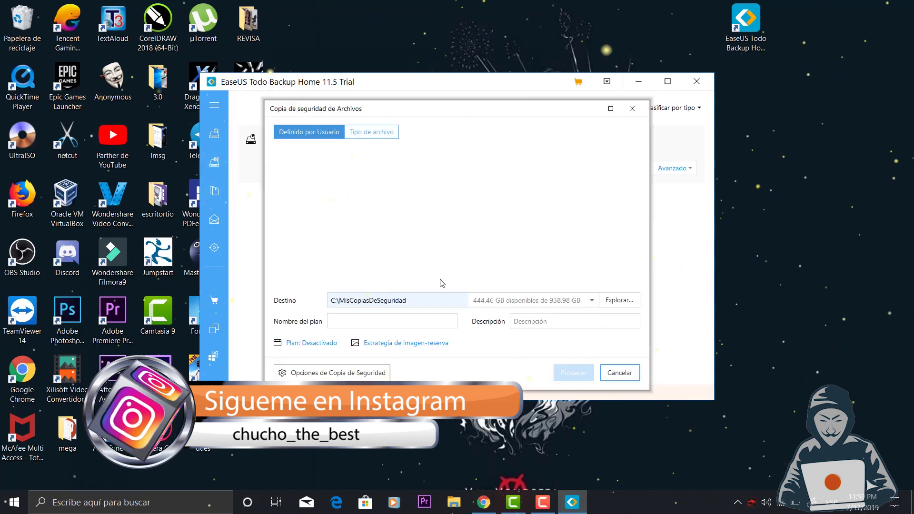
{"action": "left_click", "coordinate": [337, 167]}
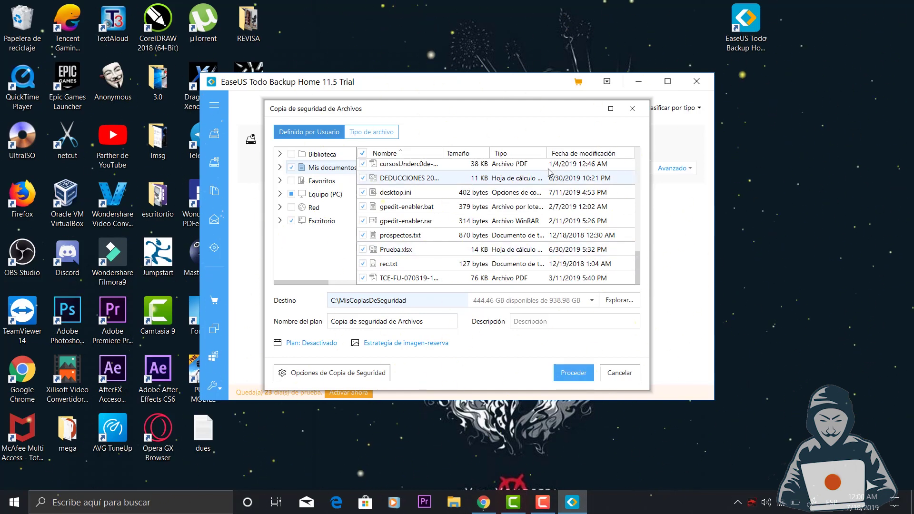
{"action": "left_click", "coordinate": [336, 194]}
{"action": "left_click", "coordinate": [333, 180]}
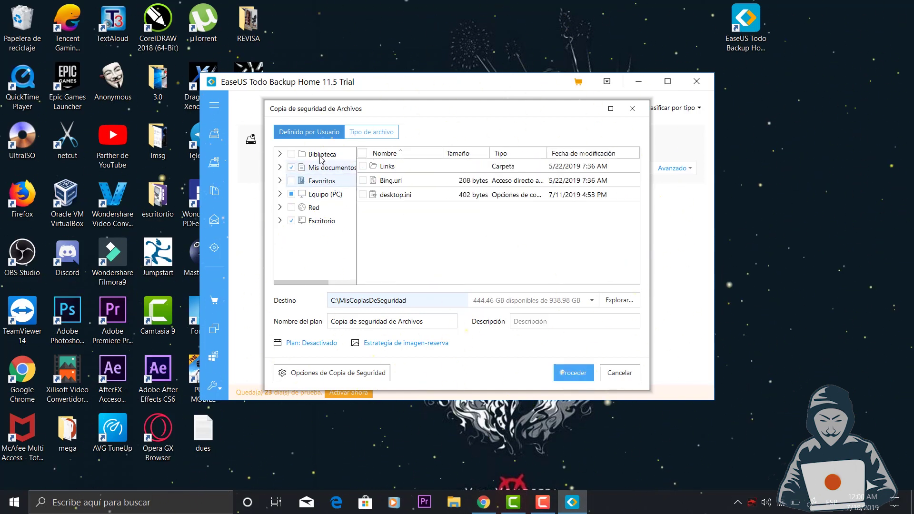
{"action": "left_click", "coordinate": [328, 154]}
{"action": "left_click", "coordinate": [632, 109]}
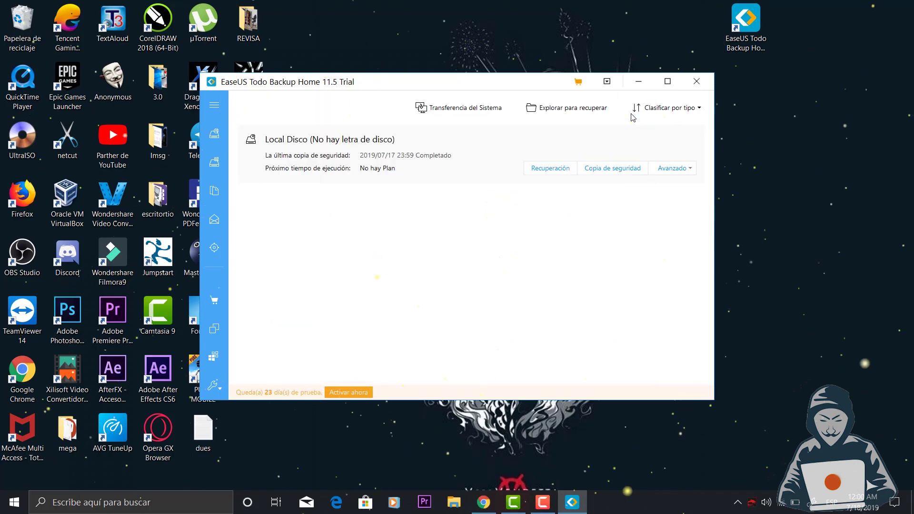
Step: Try to set up an Outlook mail backup and dismiss the attempt
{"action": "left_click", "coordinate": [214, 105]}
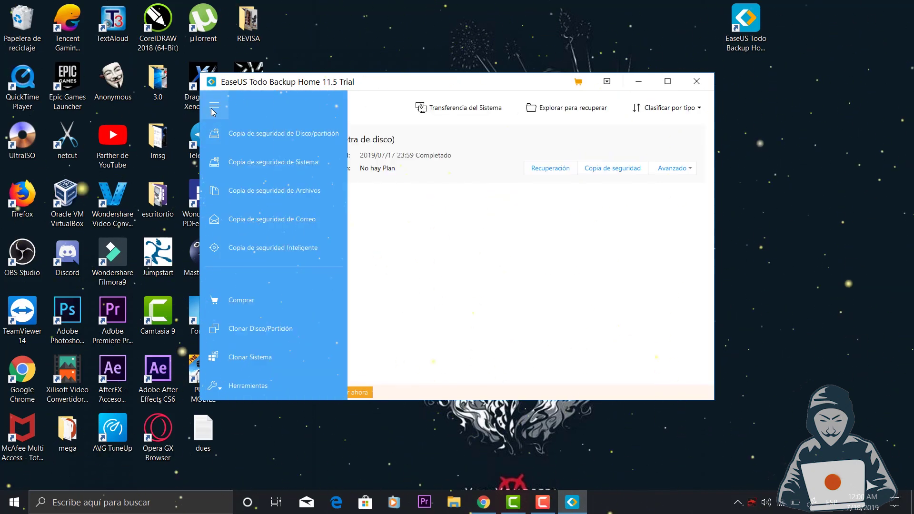
{"action": "left_click", "coordinate": [278, 221]}
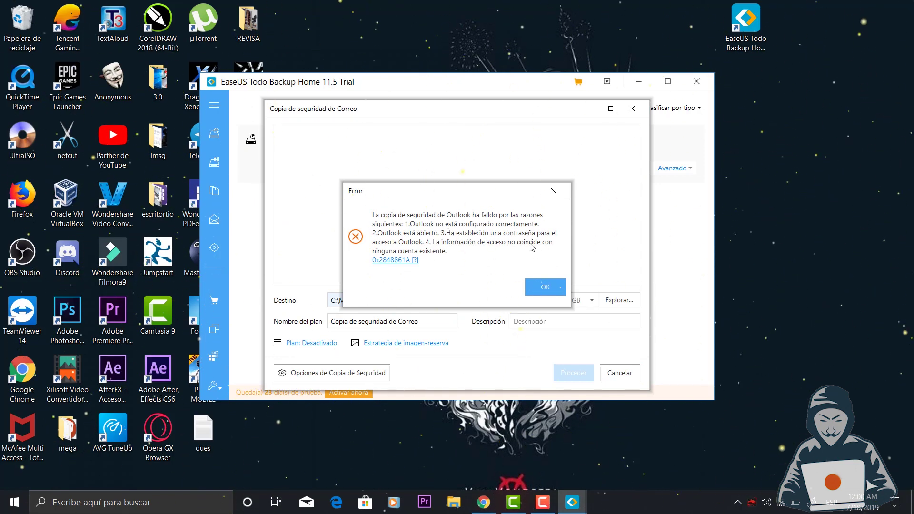
{"action": "left_click", "coordinate": [555, 194]}
Step: Create a smart backup and cancel its running task
{"action": "left_click", "coordinate": [217, 118]}
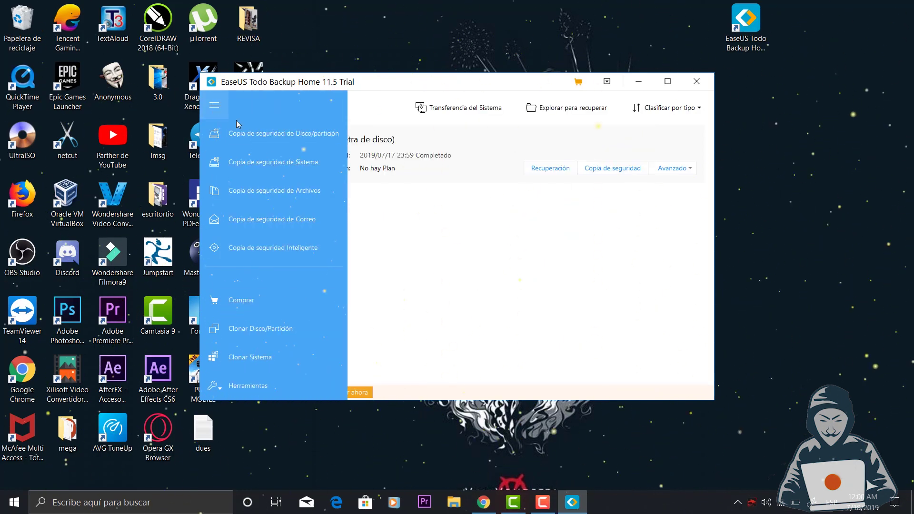
{"action": "left_click", "coordinate": [280, 249]}
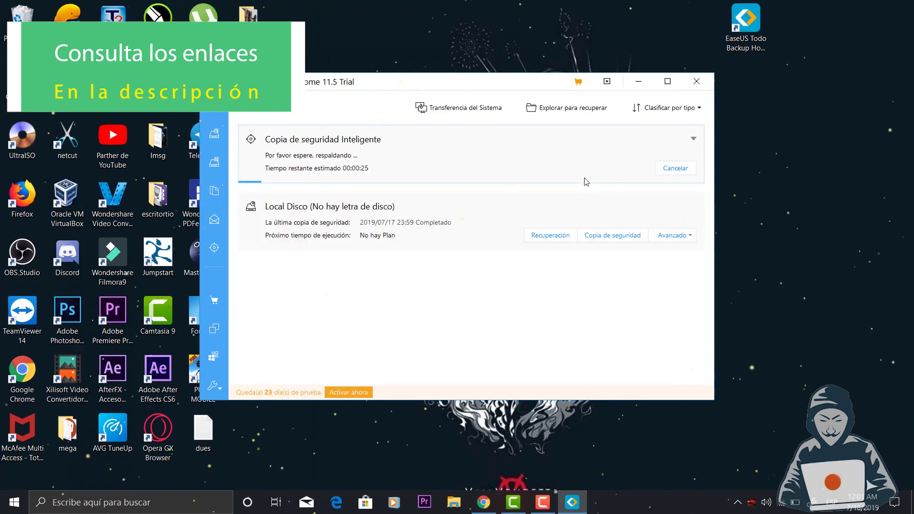
{"action": "left_click", "coordinate": [667, 171]}
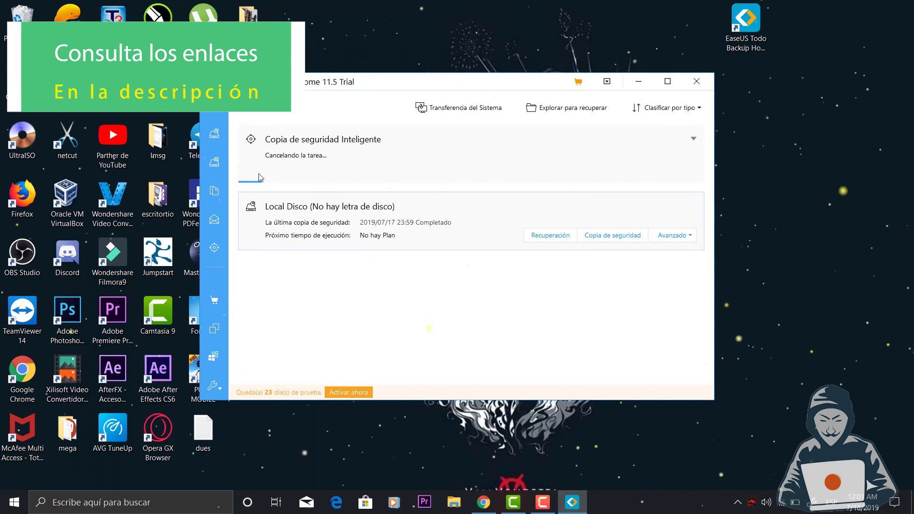
Step: Explore the disk/partition clone setup by choosing a source partition and the 16 MB Other partition as destination, and close it without proceeding
{"action": "left_click", "coordinate": [221, 112]}
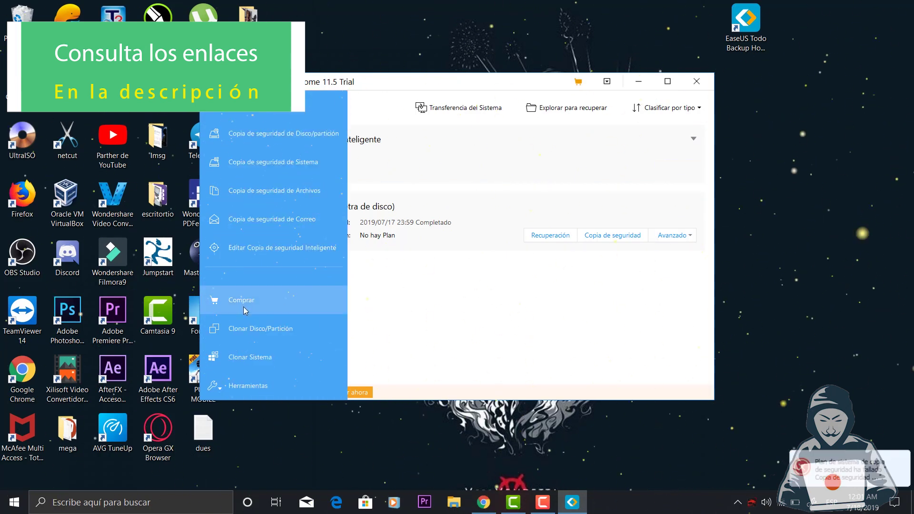
{"action": "left_click", "coordinate": [300, 326]}
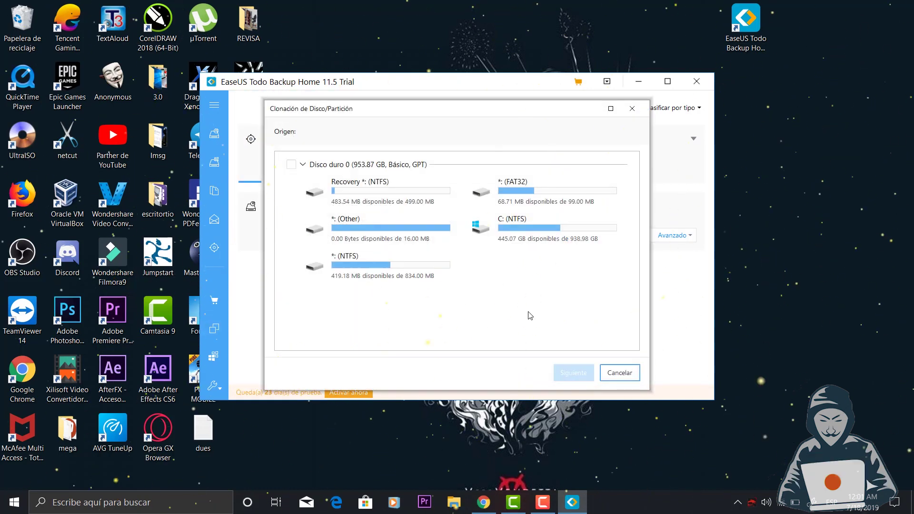
{"action": "left_click", "coordinate": [364, 202]}
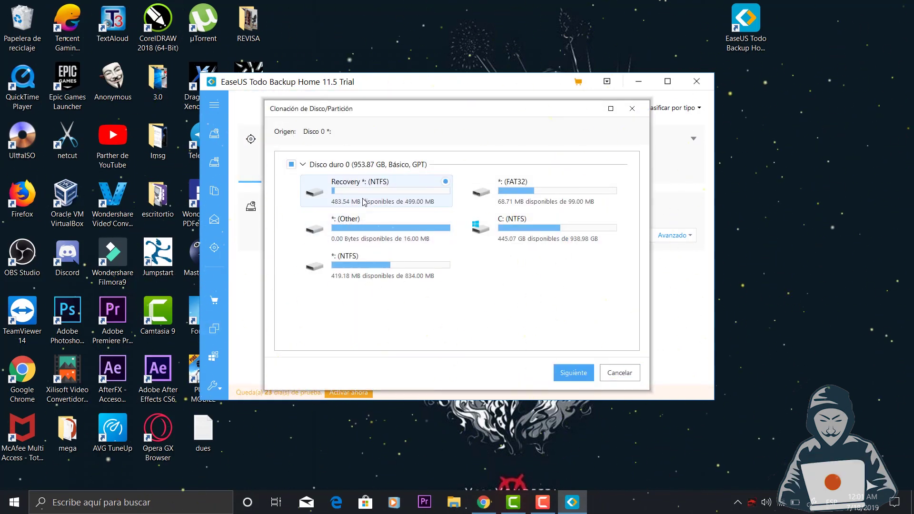
{"action": "left_click", "coordinate": [383, 226]}
{"action": "left_click", "coordinate": [573, 373]}
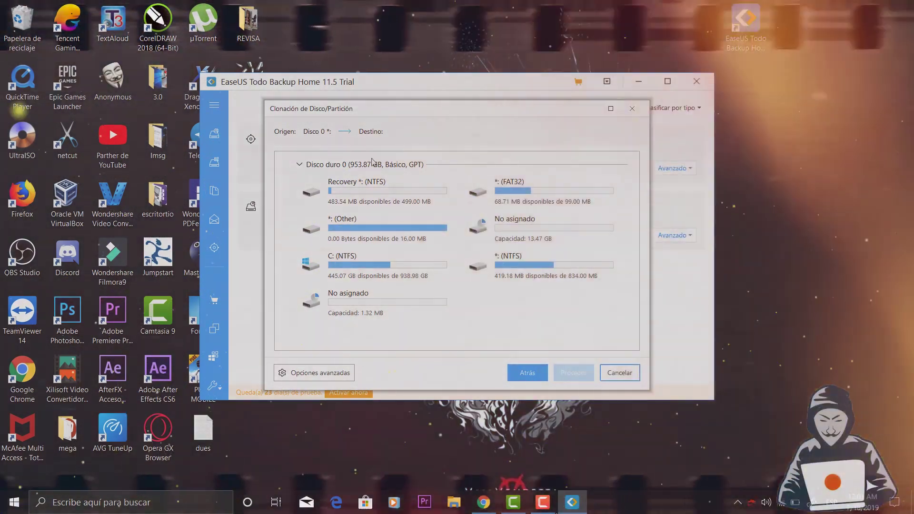
{"action": "left_click", "coordinate": [371, 228]}
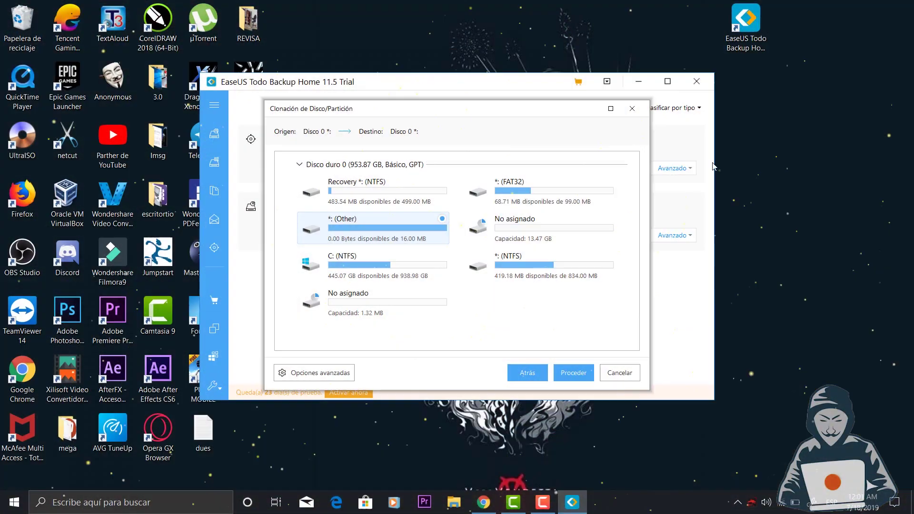
{"action": "left_click", "coordinate": [632, 108]}
Step: View the system clone setup for Microsoft Windows 10 and close it without proceeding
{"action": "left_click", "coordinate": [215, 105]}
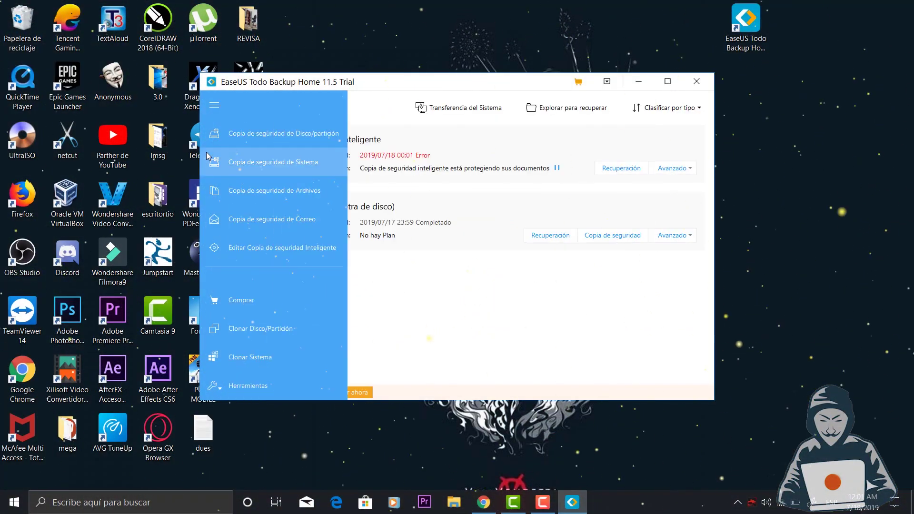
{"action": "left_click", "coordinate": [260, 362]}
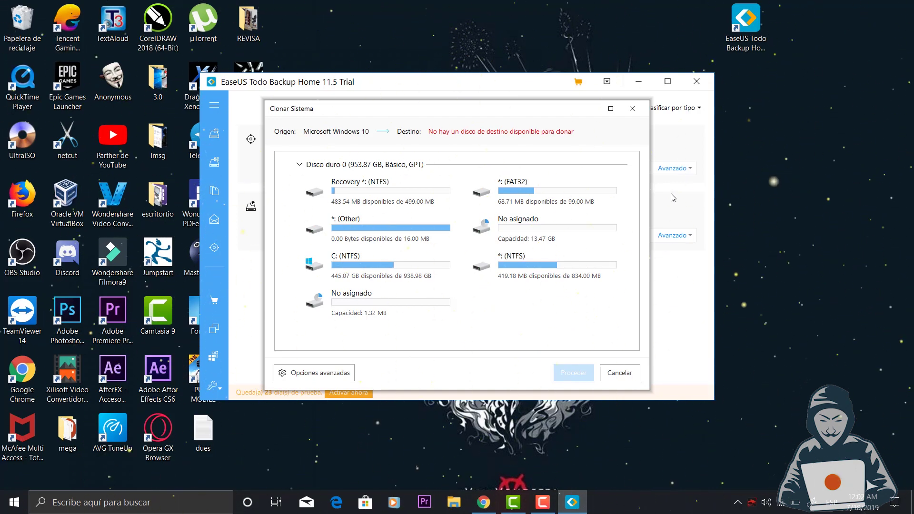
{"action": "left_click", "coordinate": [641, 112]}
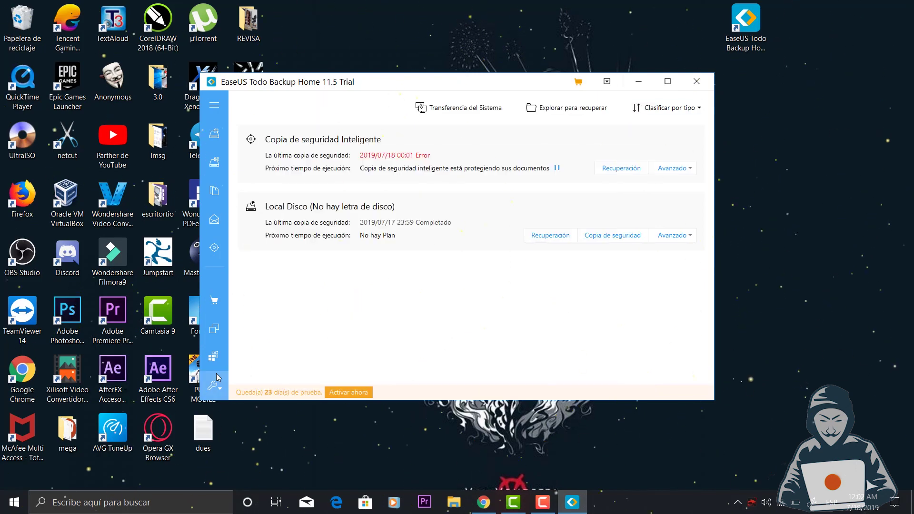
Step: View the Herramientas options and browse the Biblioteca folders for a backup file to restore, cancelling without choosing one
{"action": "left_click", "coordinate": [228, 101]}
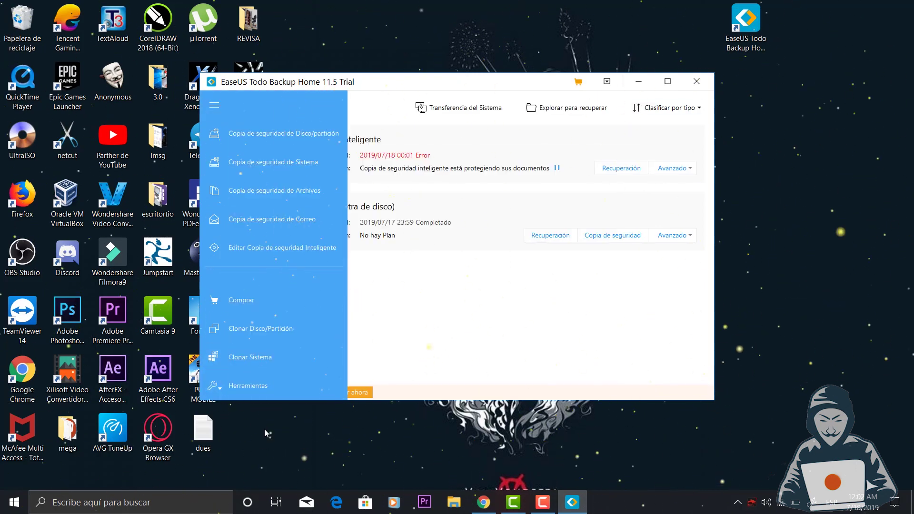
{"action": "left_click", "coordinate": [236, 393]}
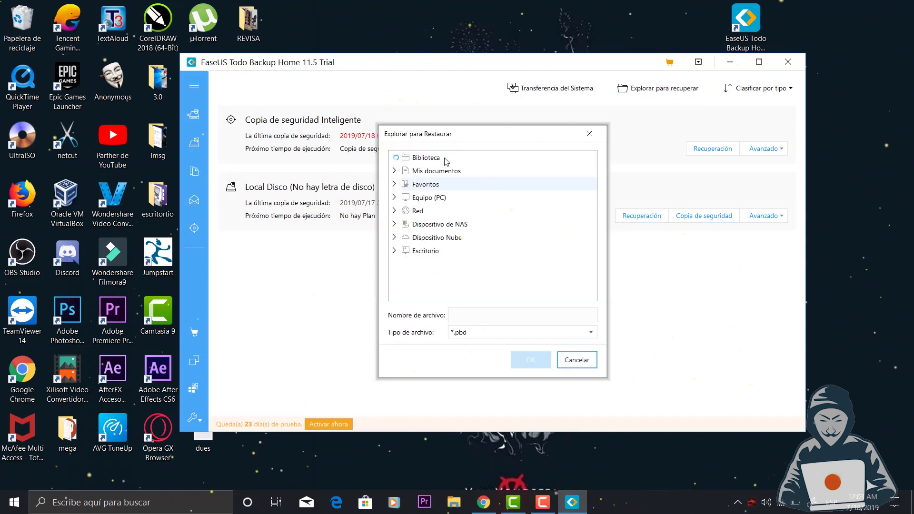
{"action": "double_click", "coordinate": [418, 157]}
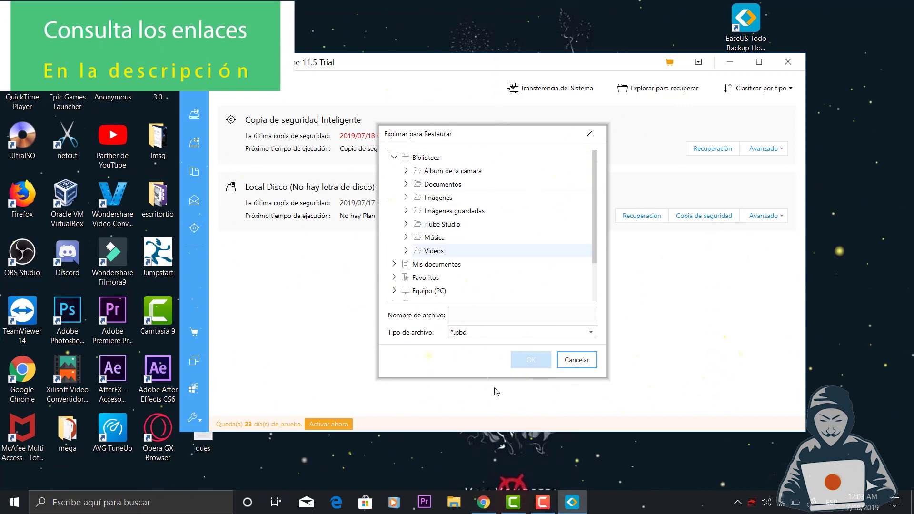
{"action": "left_click", "coordinate": [577, 360]}
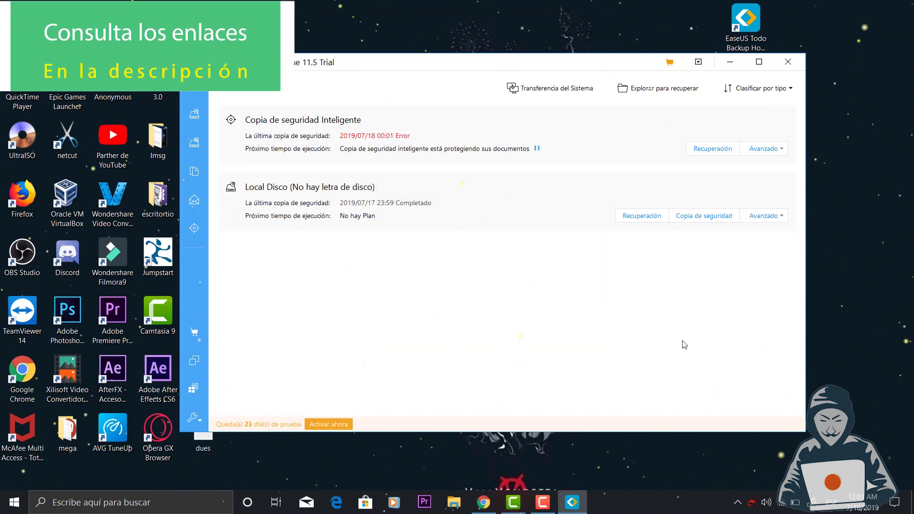